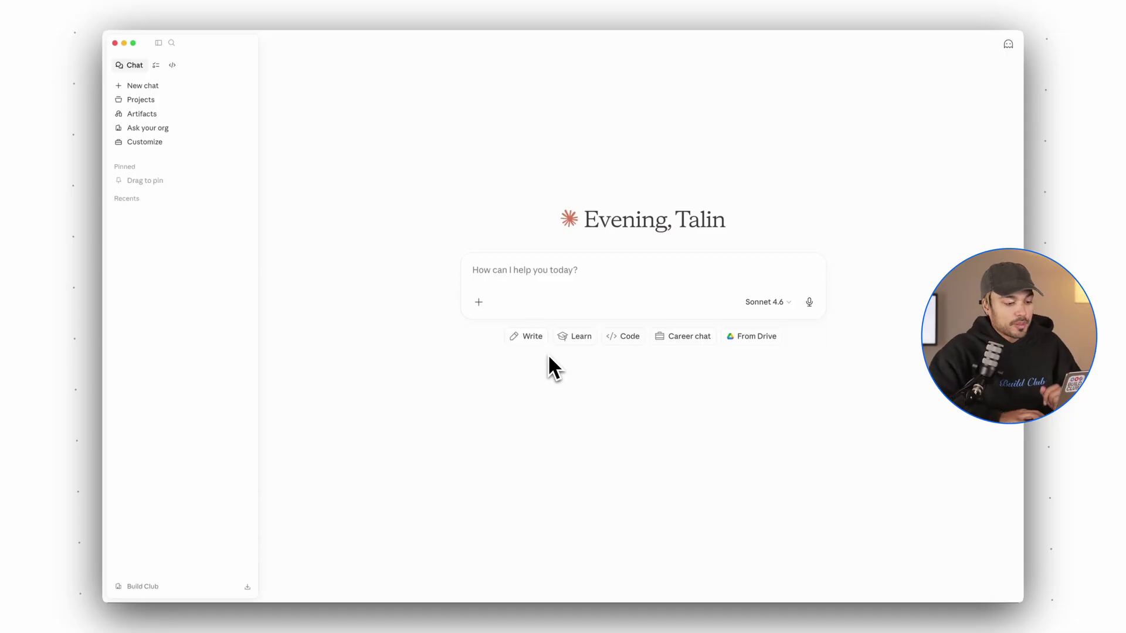
Open the connector directory from the new chat and browse the available connectors.
click(479, 302)
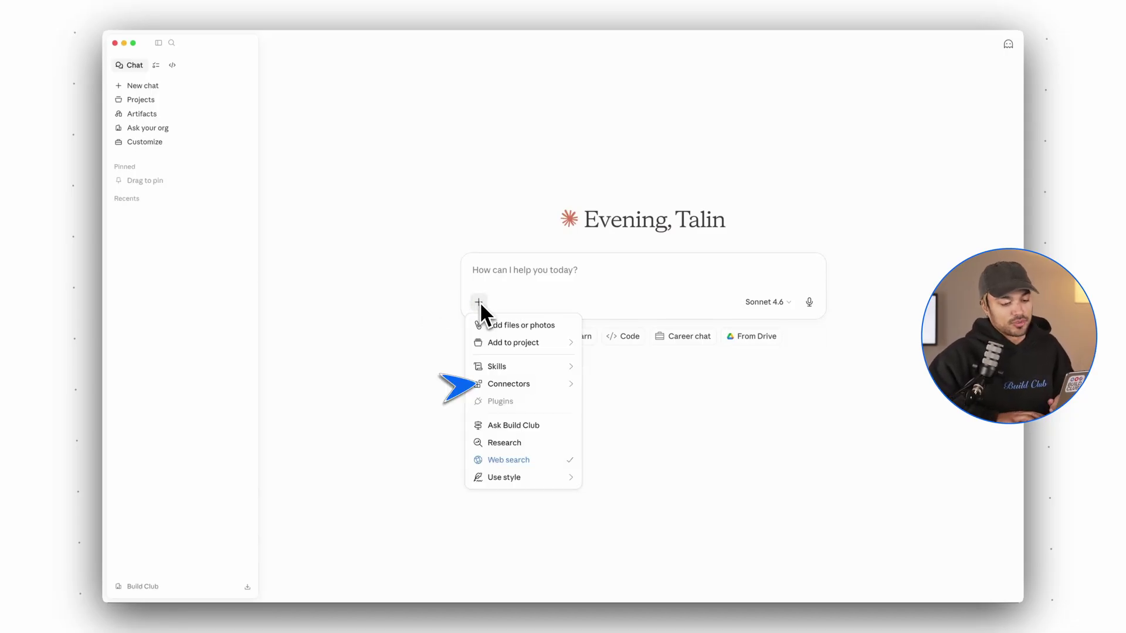
mouse_move(519, 383)
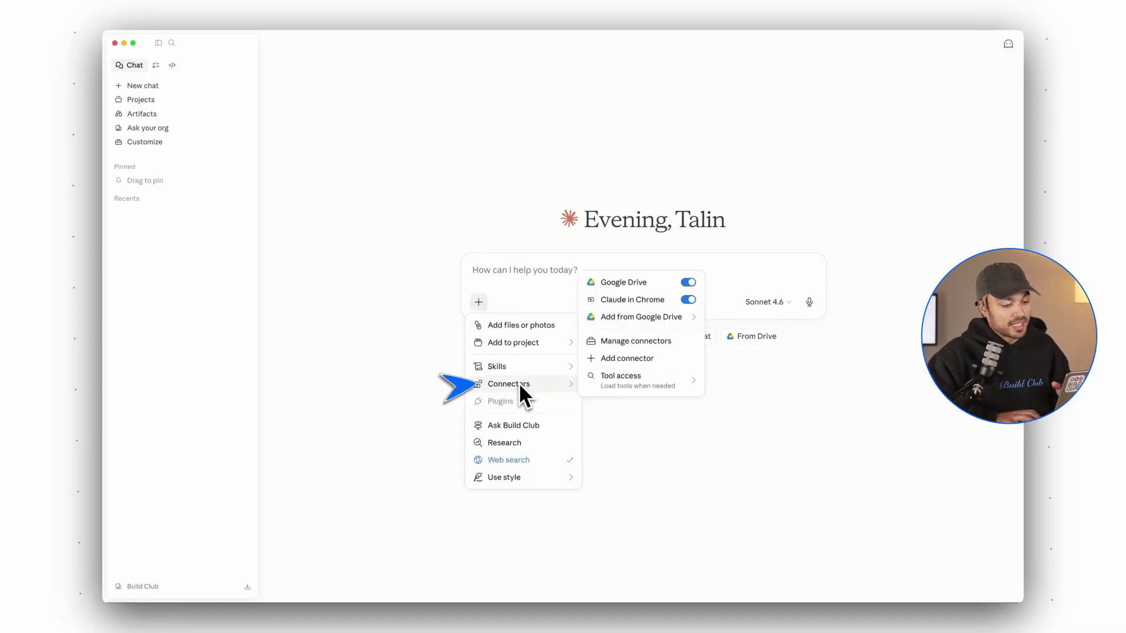
click(627, 358)
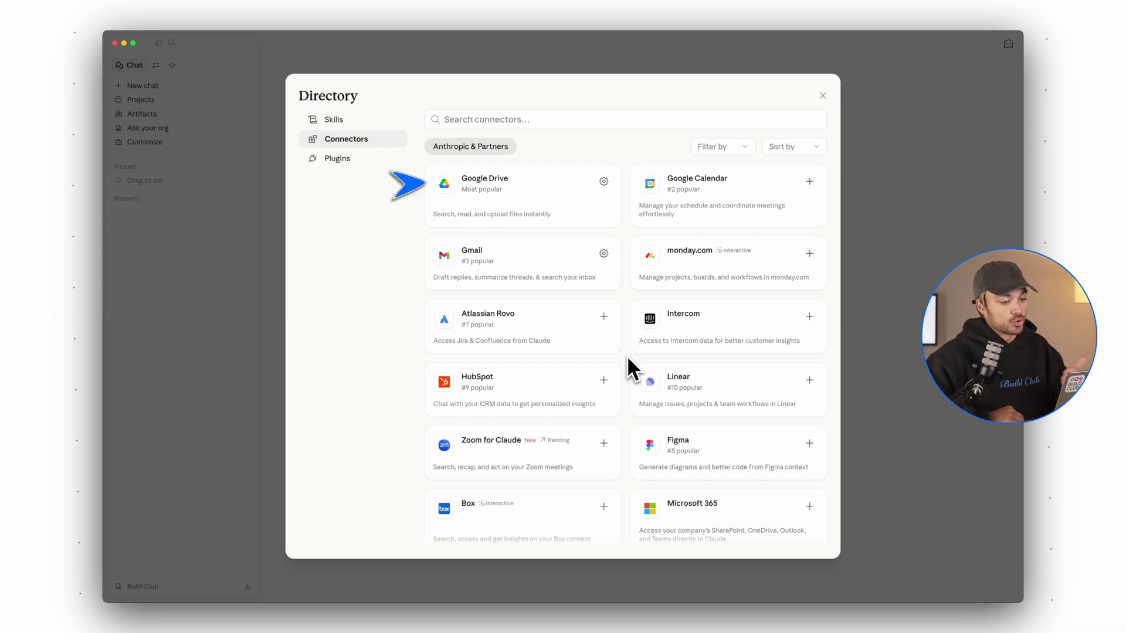
scroll(628, 289, down, 10)
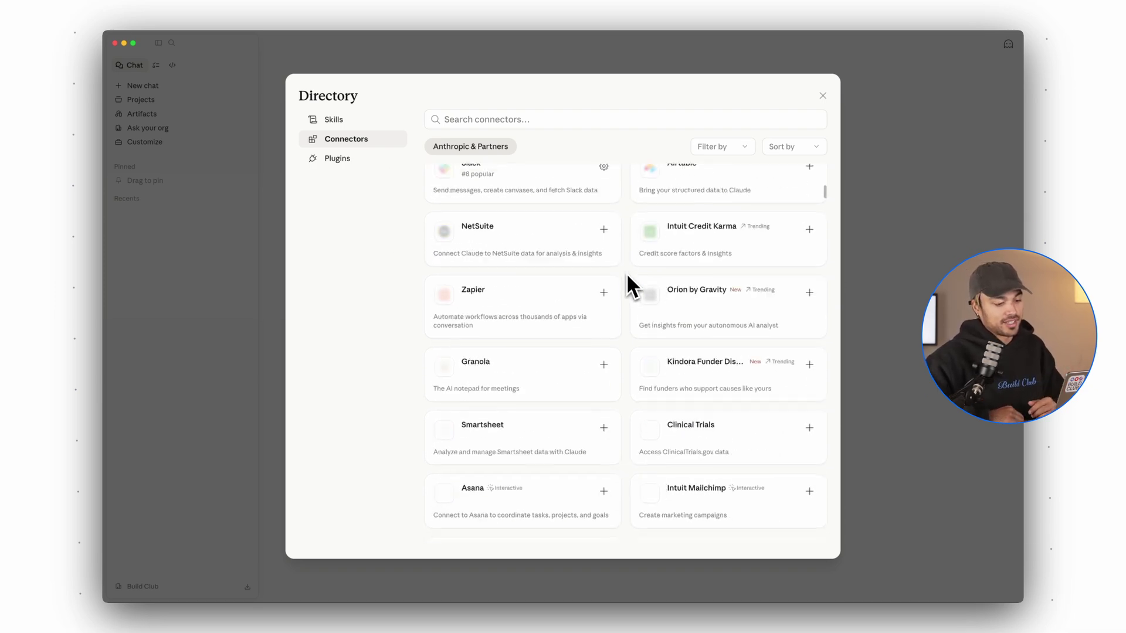
scroll(628, 286, down, 10)
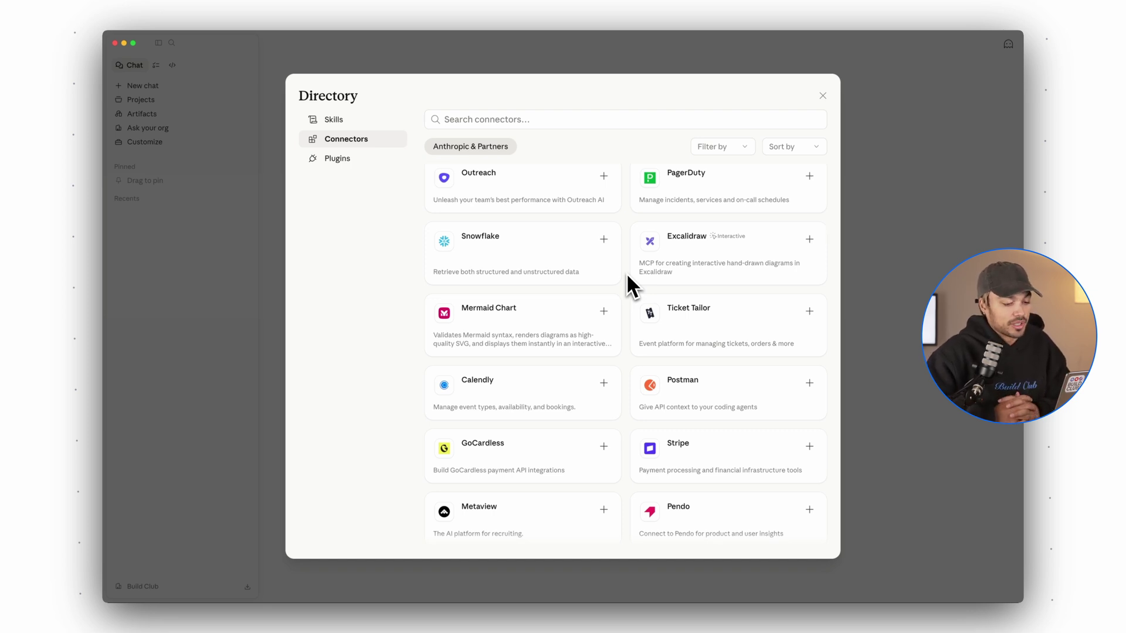
Open the Excalidraw connector's details and review its tools, description and example diagrams.
click(748, 244)
scroll(645, 384, down, 5)
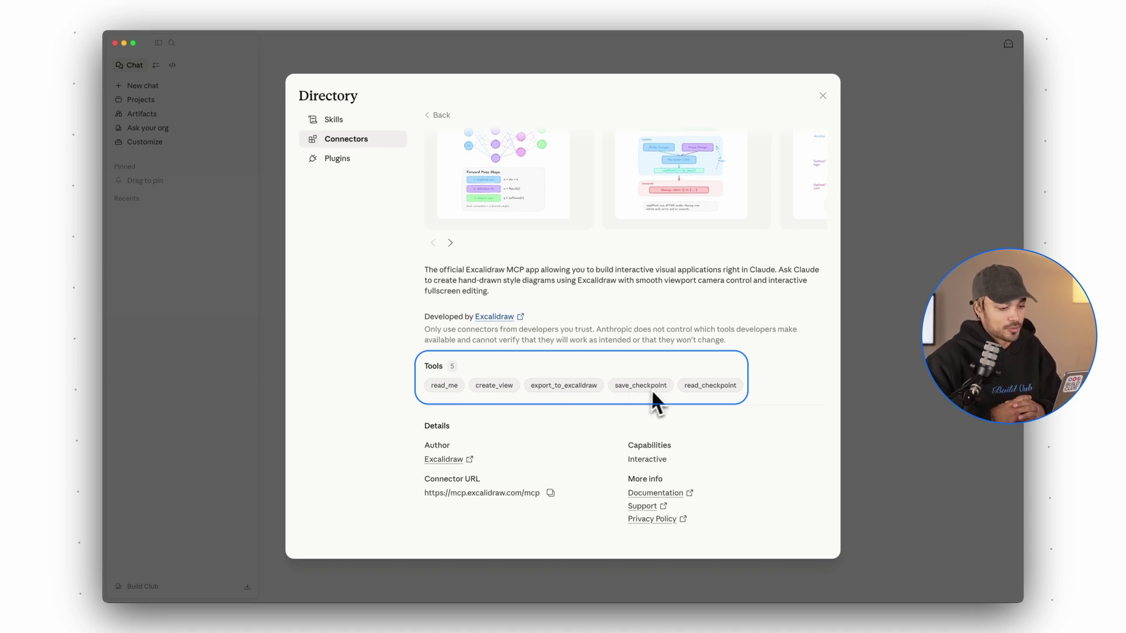
scroll(733, 387, up, 3)
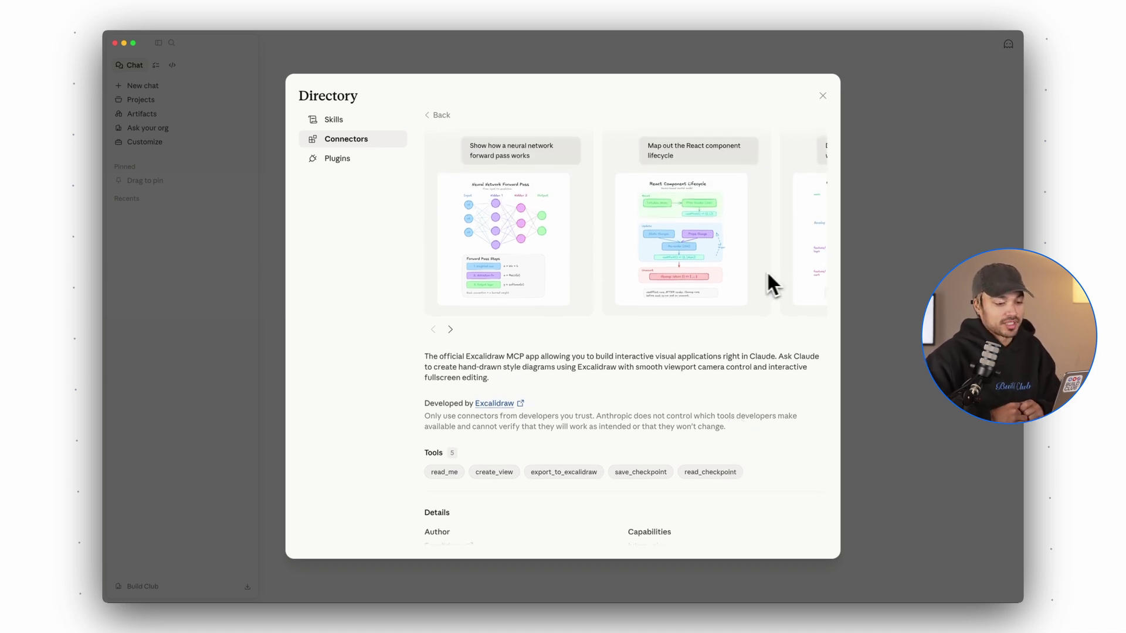
scroll(698, 282, up, 2)
click(450, 380)
click(450, 379)
click(451, 380)
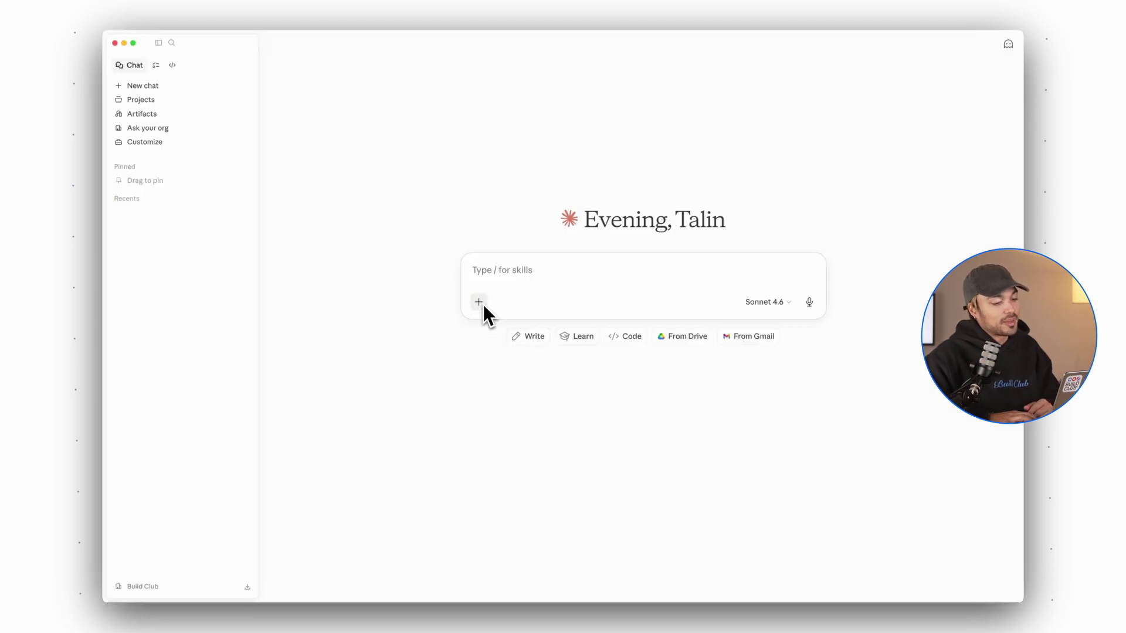
Check which connectors are enabled for the new chat.
click(481, 303)
mouse_move(504, 364)
mouse_move(510, 385)
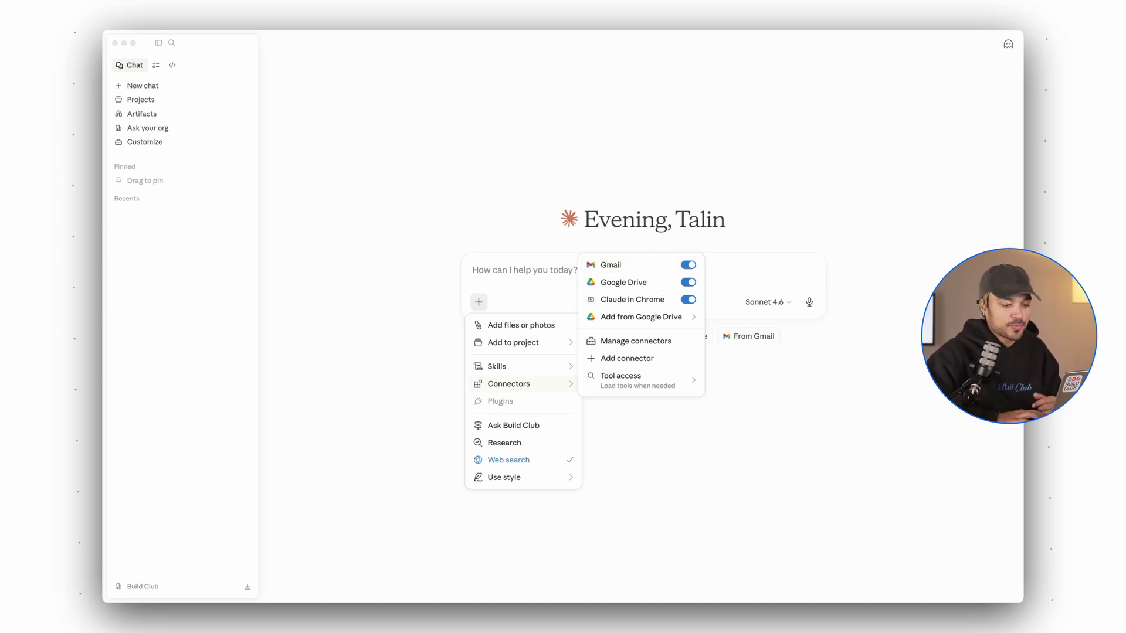
click(479, 300)
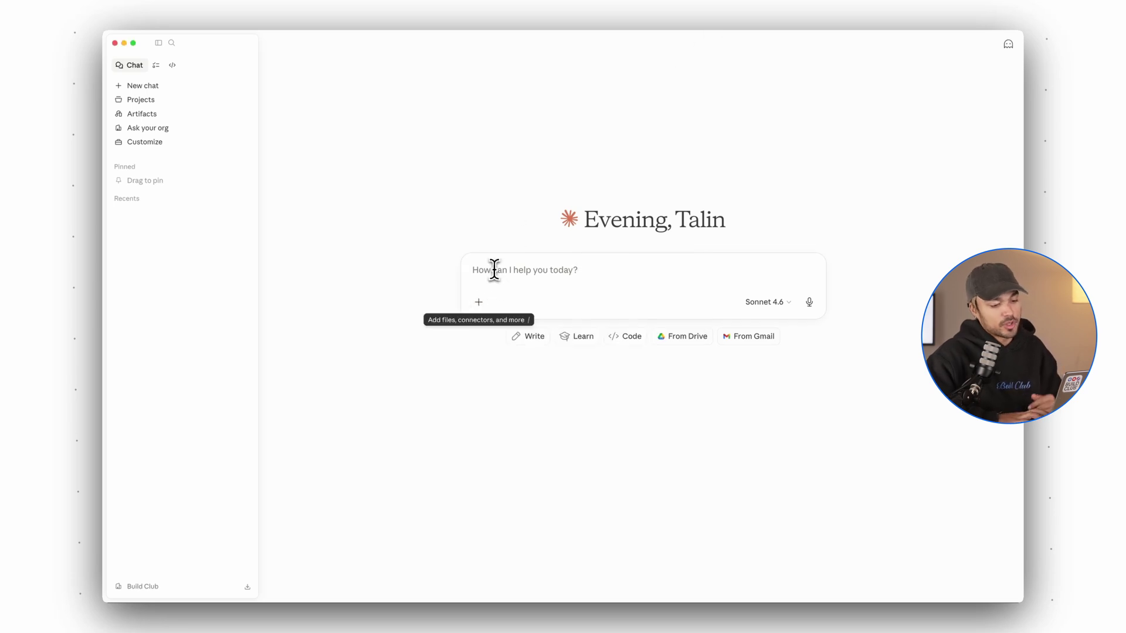
Ask Claude: "Find the most recent document in my Google Drive related to our product launch.".
text(Find the most recent document in my Google Drive related to our product launch.)
key(Return)
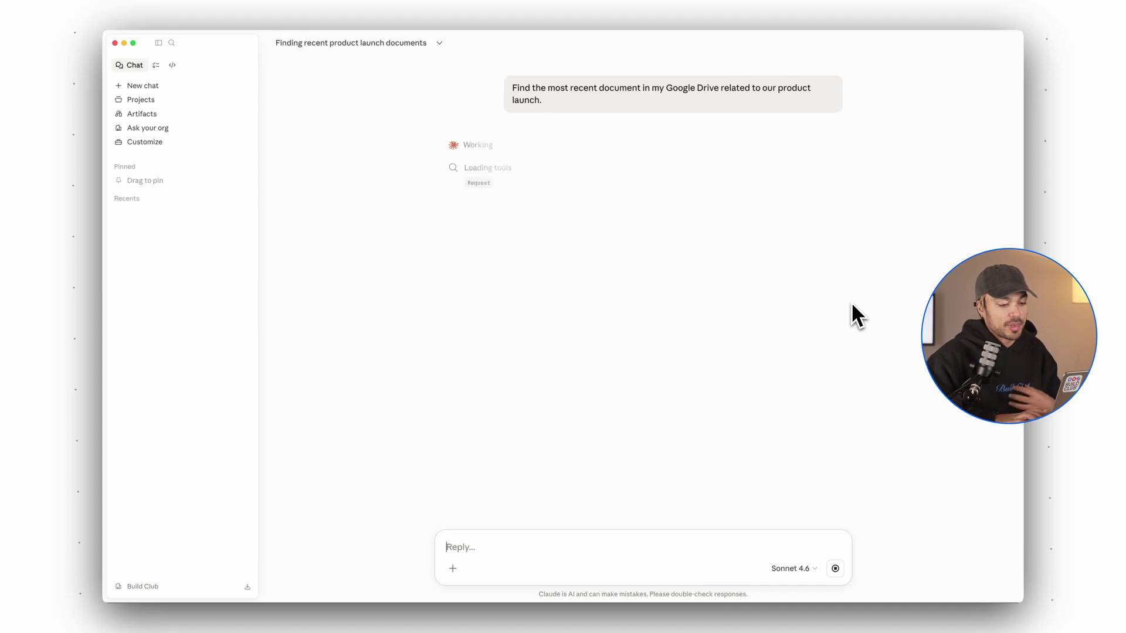
key(Return)
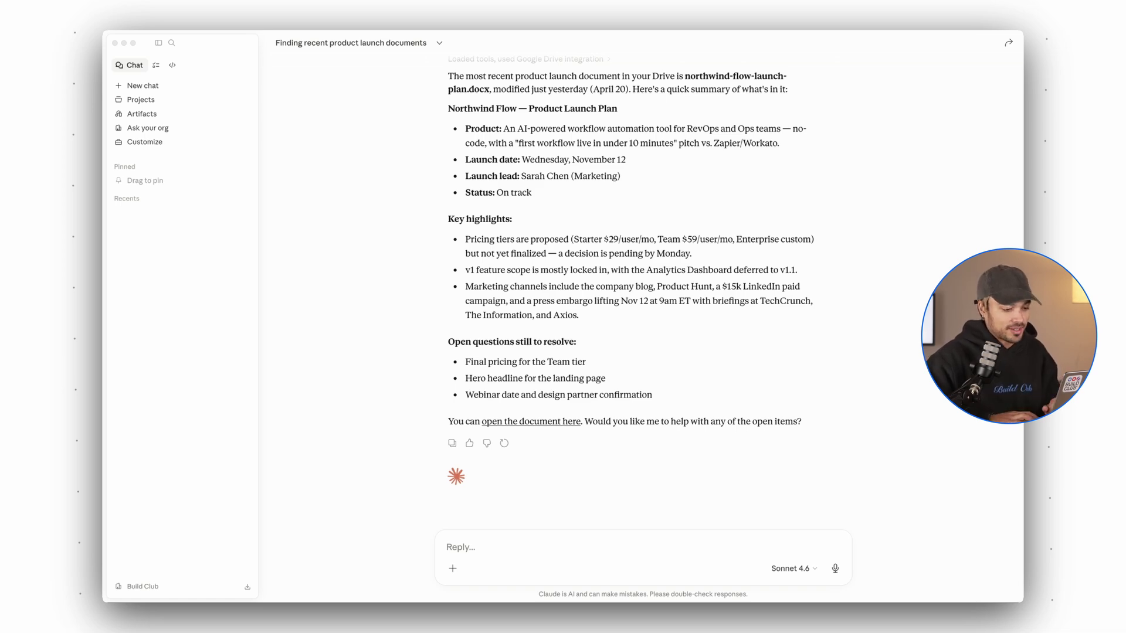
Ask Claude to check the last week's emails for anything related to the product launch and cross-reference it with the product launch document.
text(Check my emails from the last week for anything related to the product launch, then cross-reference that with the product launch doc in my Drive. Summarise what's been decided and flag anything that's still unresolved.)
click(835, 568)
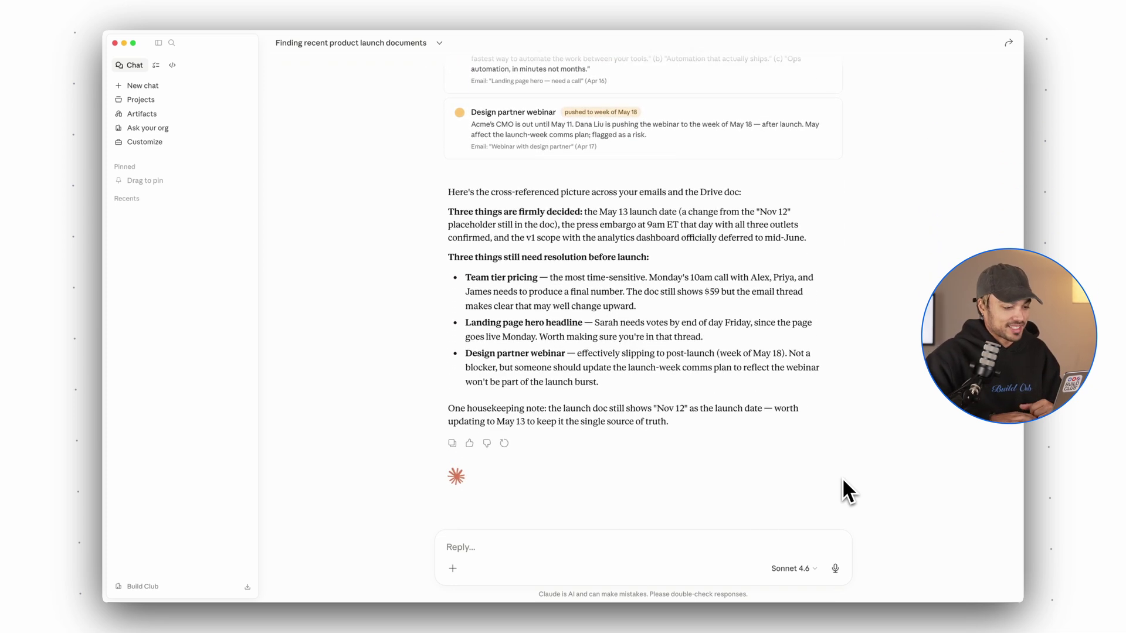
Turn on Research and send "Summarise what's been discussed internally about the project, then research best practices for similar initiatives".
click(456, 567)
click(486, 515)
text(Summarise what's been discussed internally about the project, then research best practices for similar initiatives)
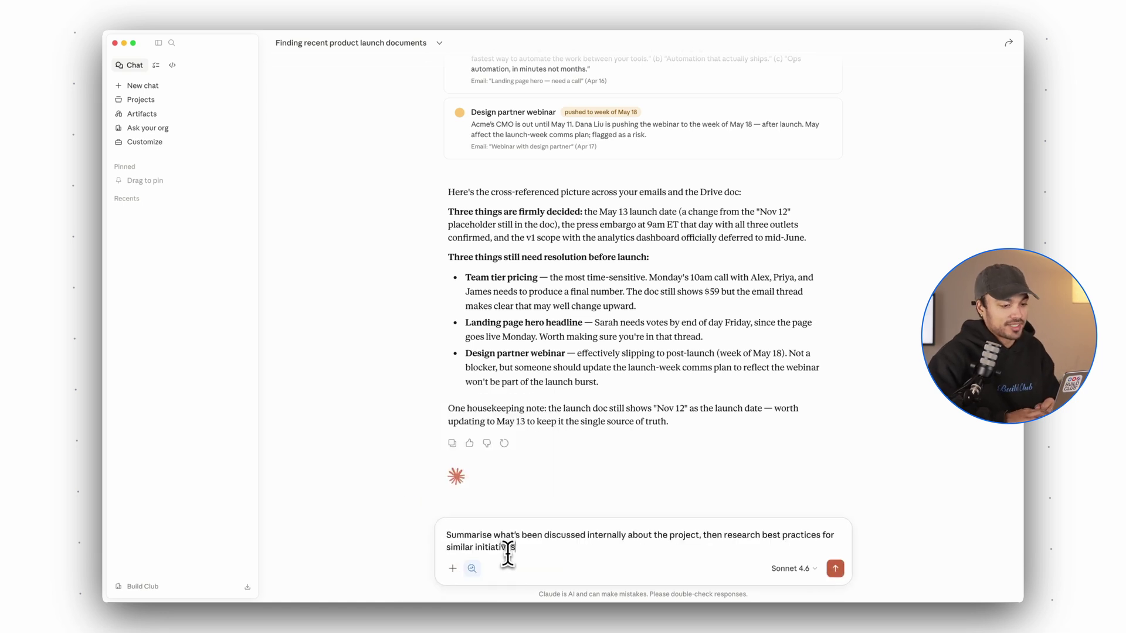
key(Return)
Answer the clarifying questions with "SaaS product launch strategy (go-to-market, pricing, press)" and "something to share with the launch team", then confirm the research connectors.
drag(488, 225, 727, 226)
key(super+c)
click(508, 535)
key(super+v)
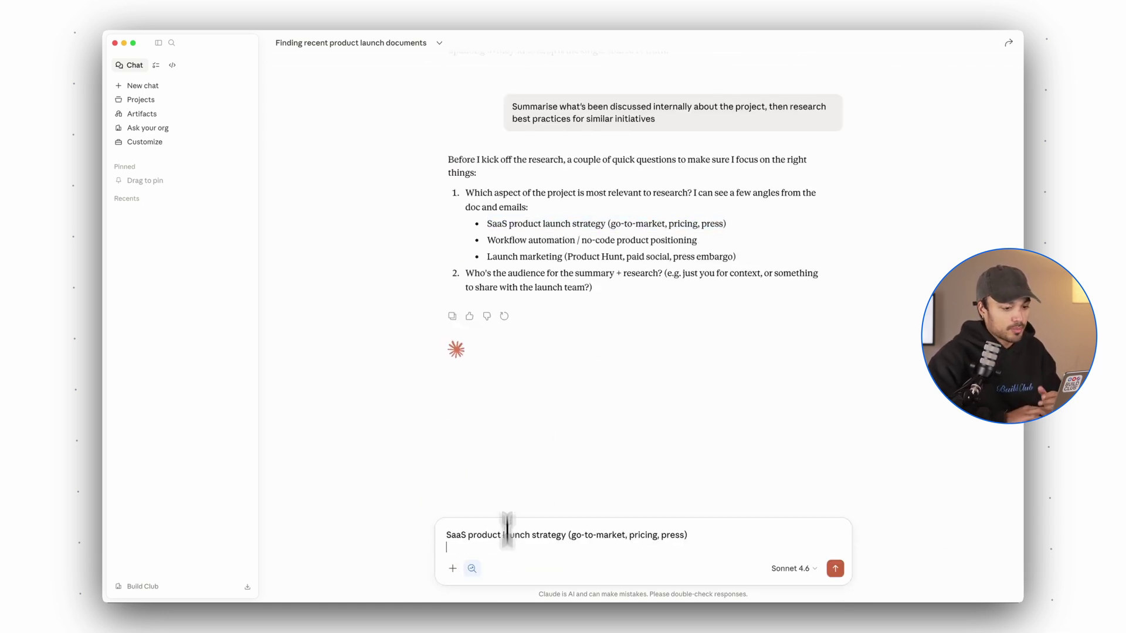
text(something to share with the launch team)
key(Return)
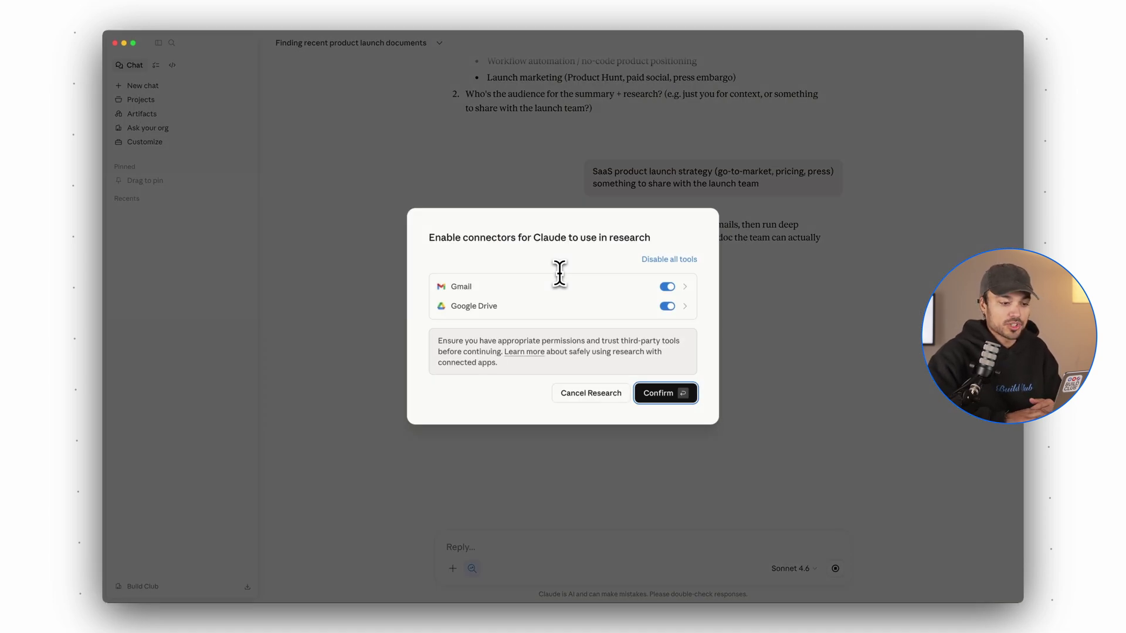
click(659, 394)
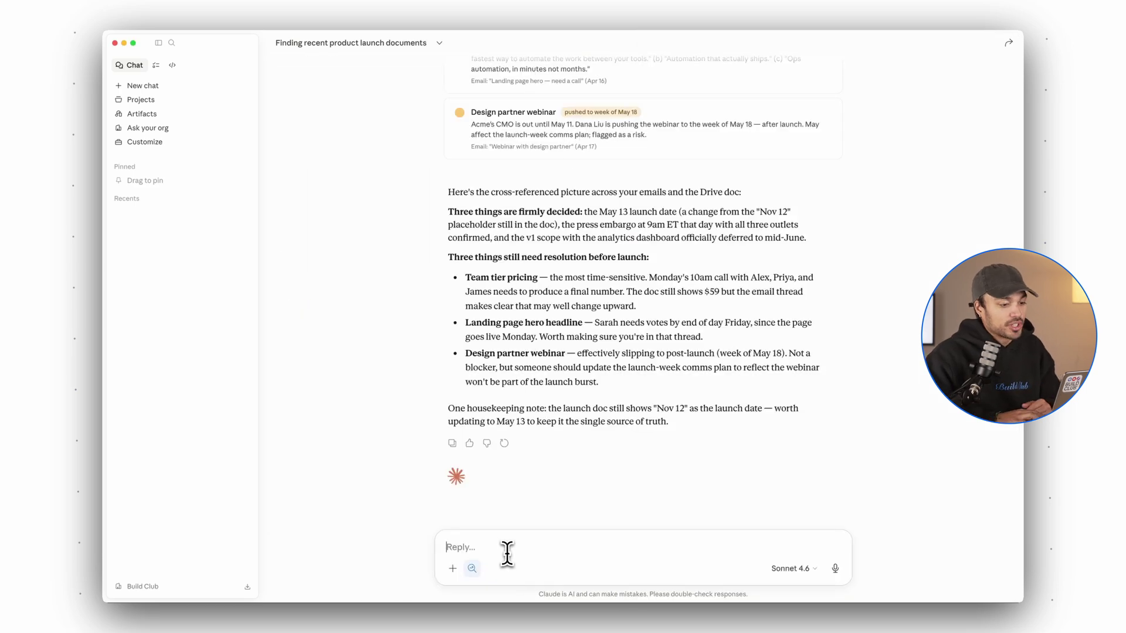
Paste the copied prompt into the reply with Research on and send it.
key(super+v)
click(835, 568)
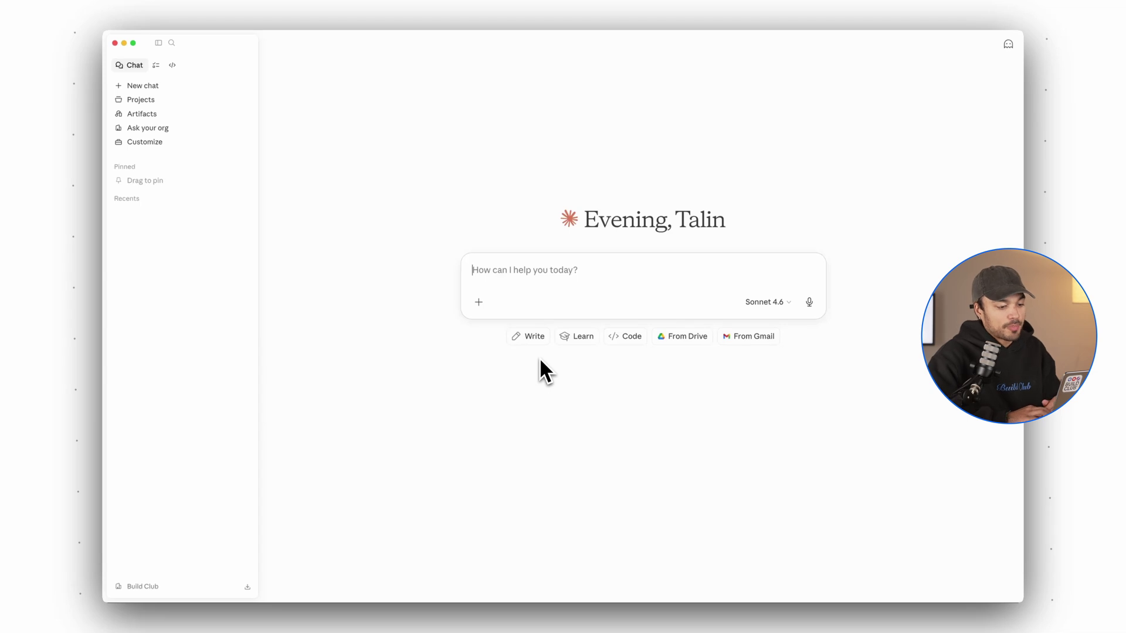
Open the connector settings in Customize, view the unconnected Notion entry, and start connecting Slack.
click(217, 144)
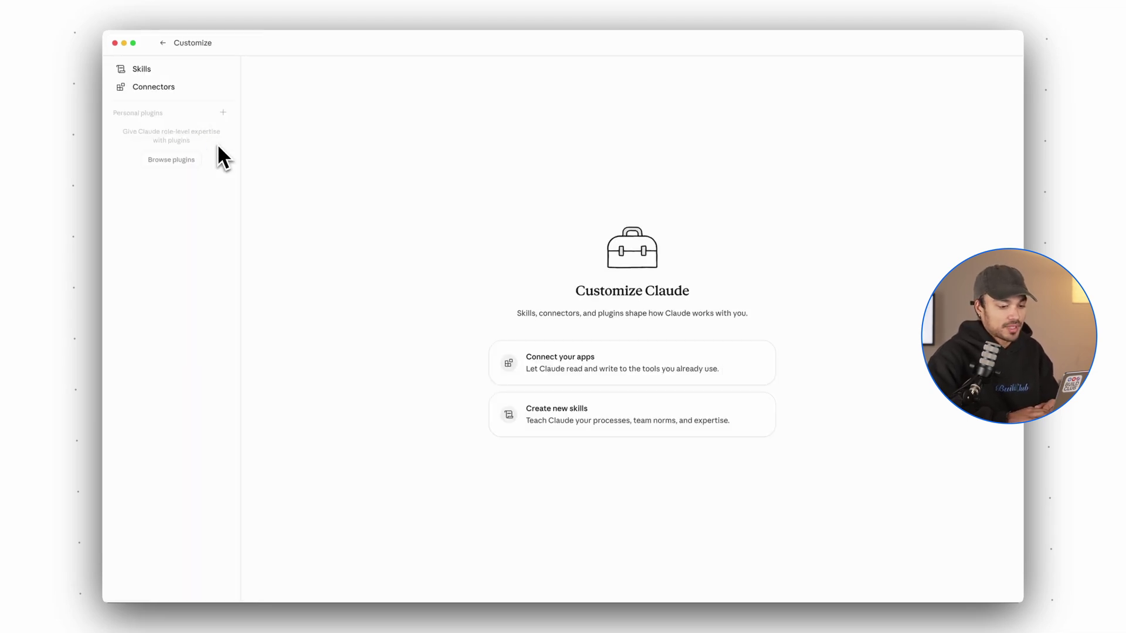
click(206, 89)
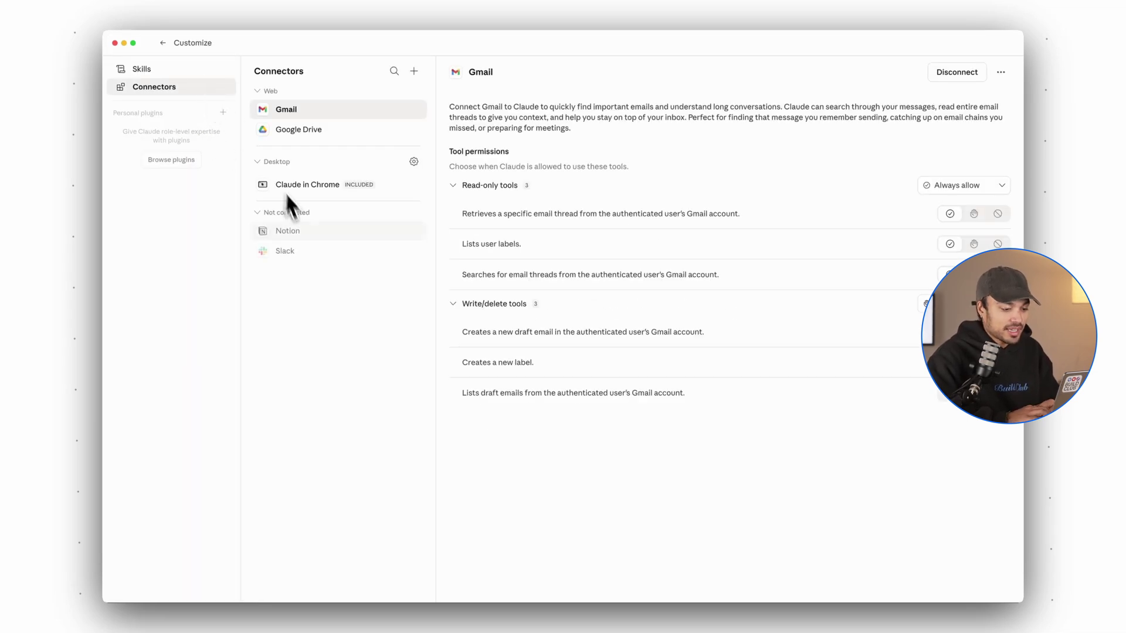
click(309, 234)
click(319, 252)
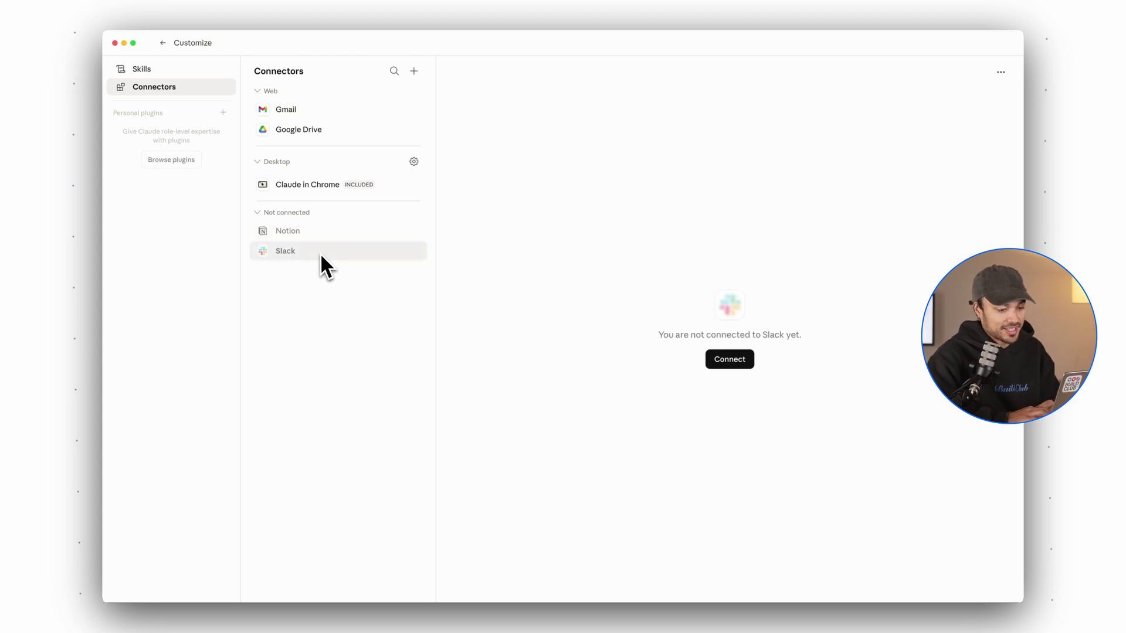
click(731, 363)
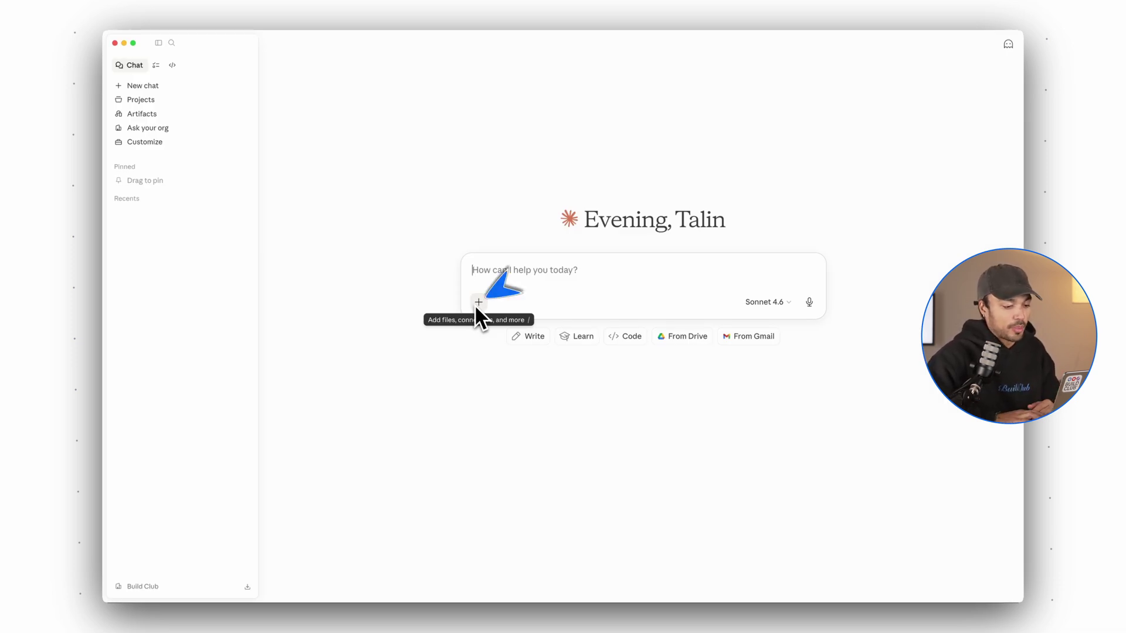
Switch off the Gmail connector for the new chat.
click(478, 302)
mouse_move(508, 384)
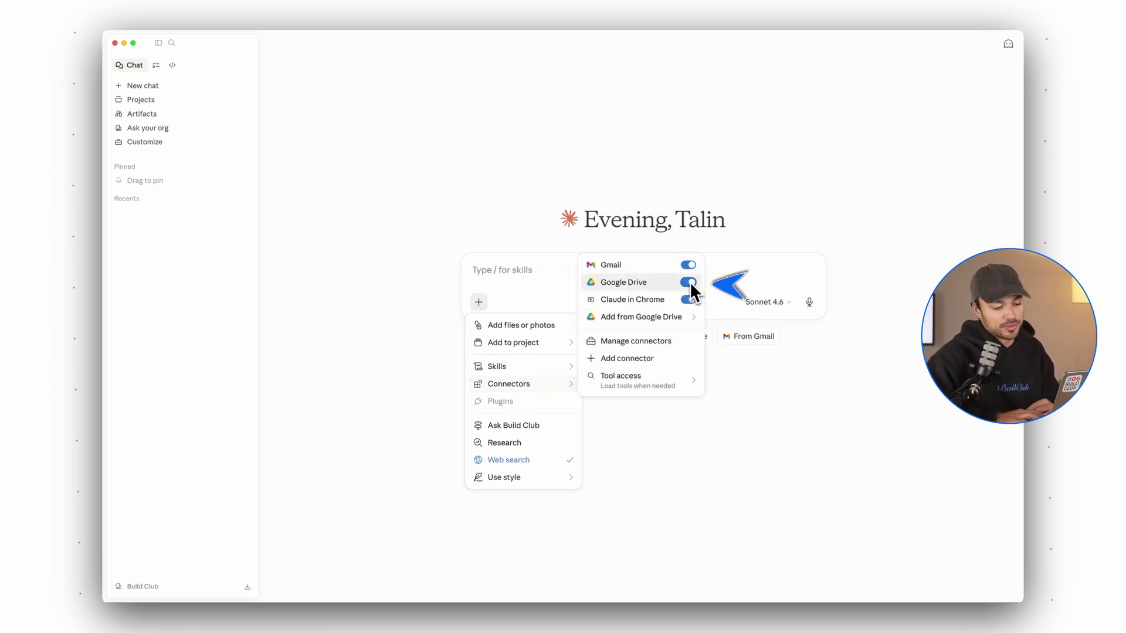
click(690, 265)
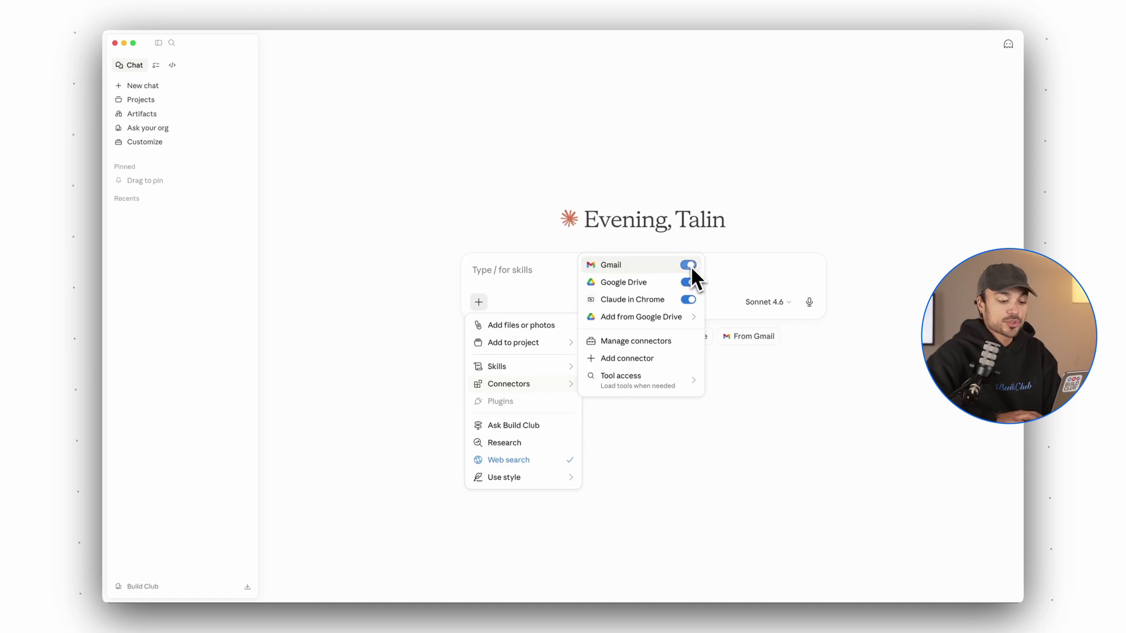